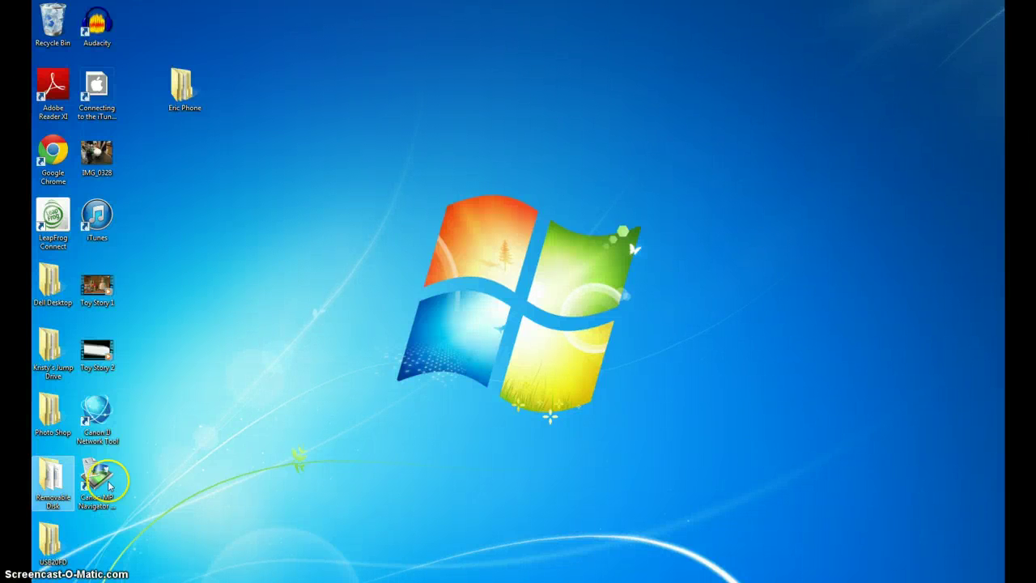
double_click(54, 162)
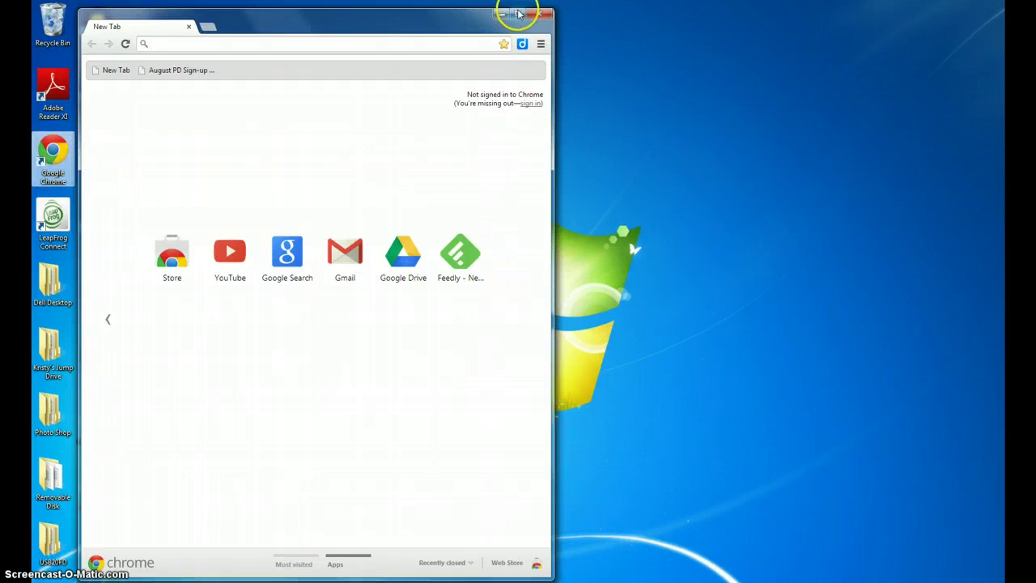
click(518, 14)
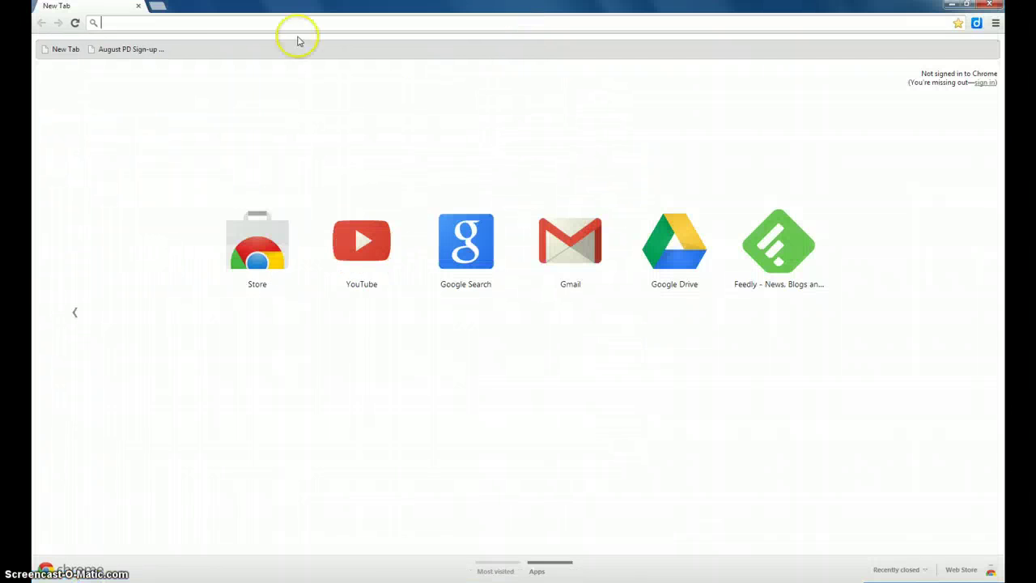
click(229, 30)
text(www.blogger.com)
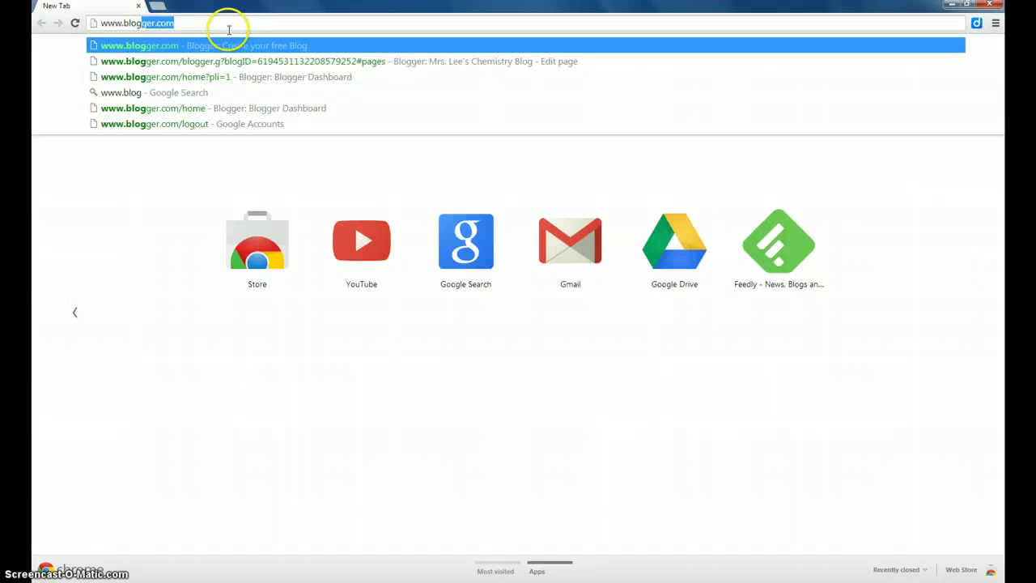
key(Return)
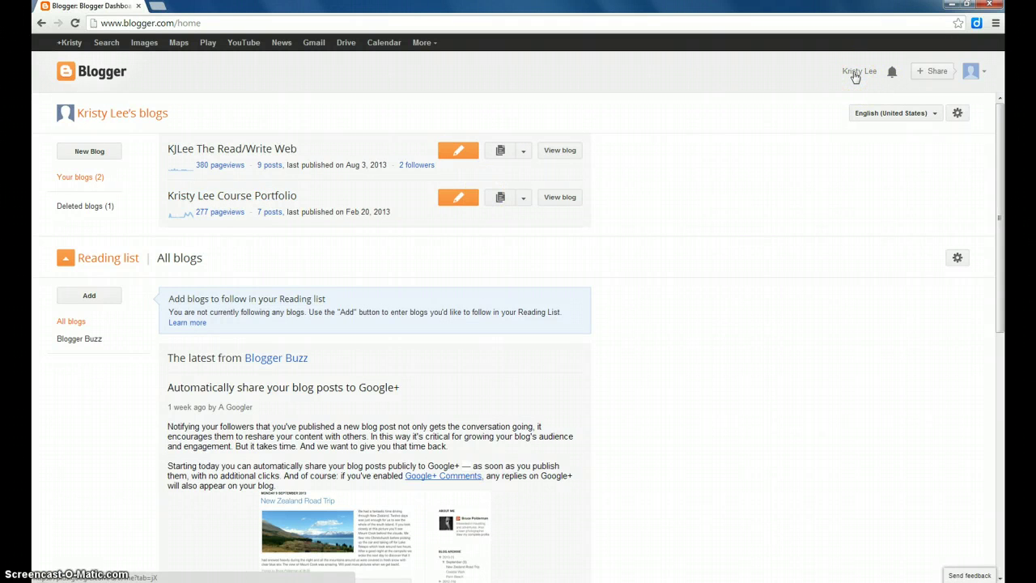
Sign out of the current account, then sign in with the school email address and password.
click(971, 72)
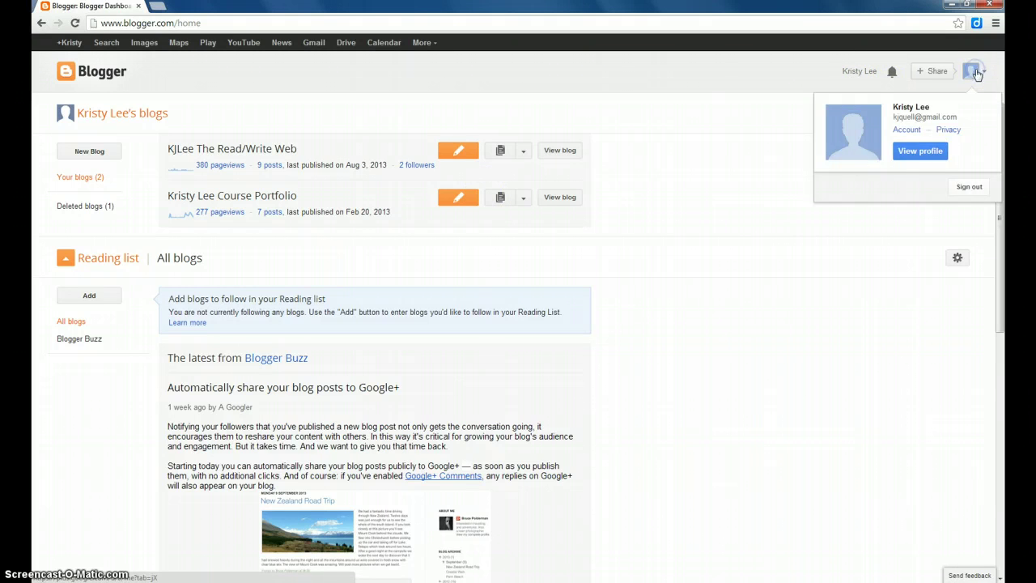
click(964, 186)
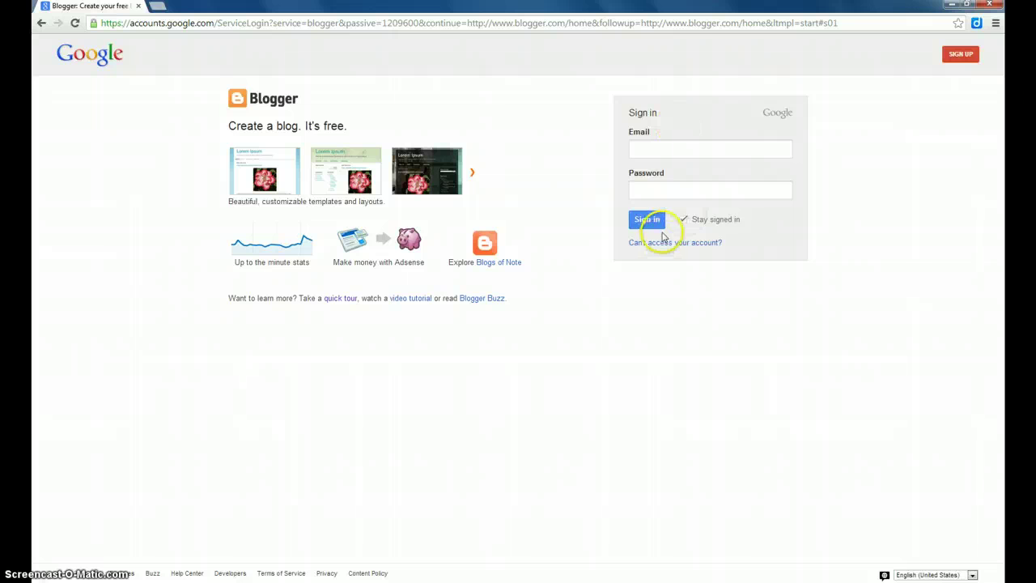
click(654, 148)
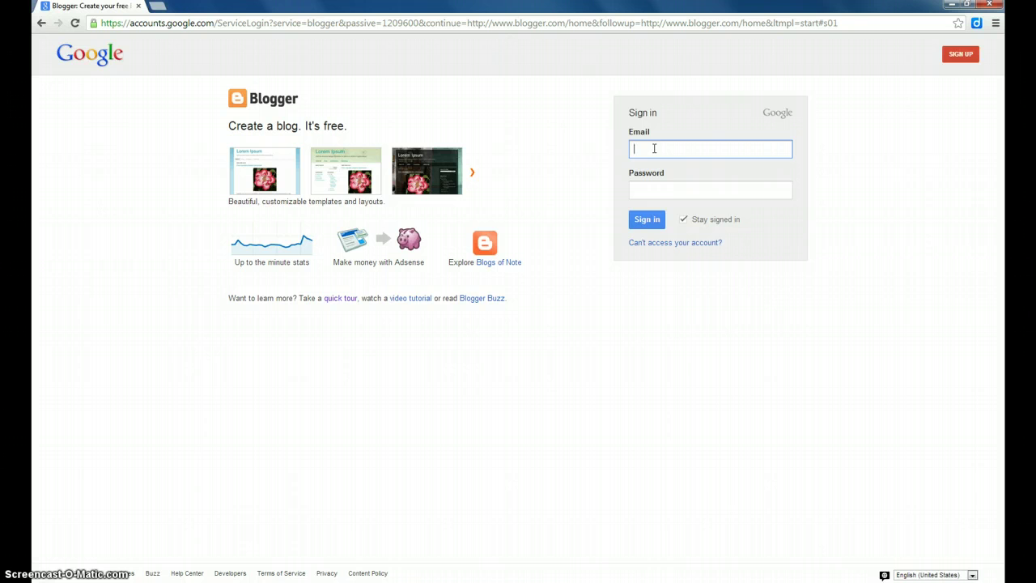
text(leek)
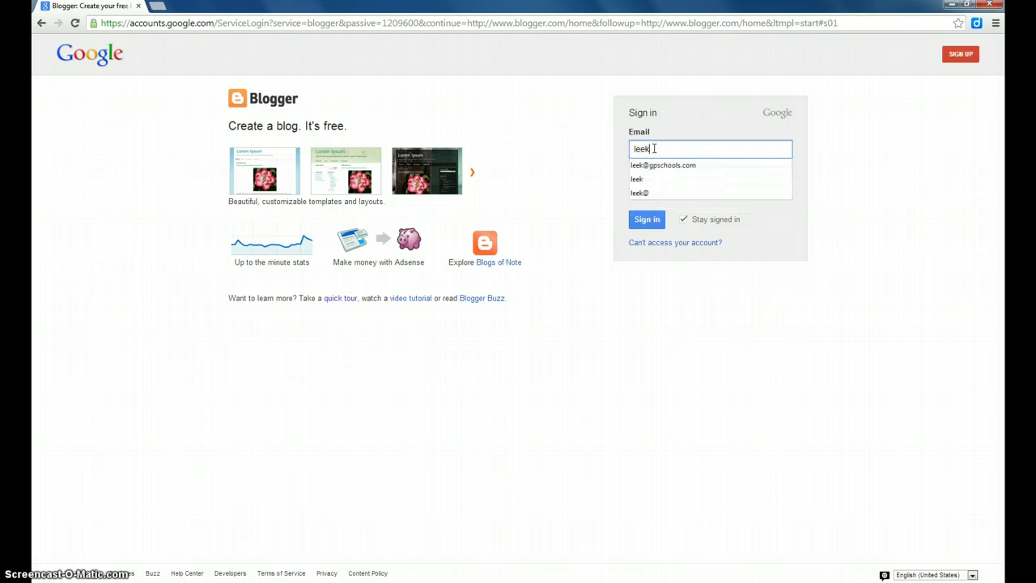
key(Down)
key(Return)
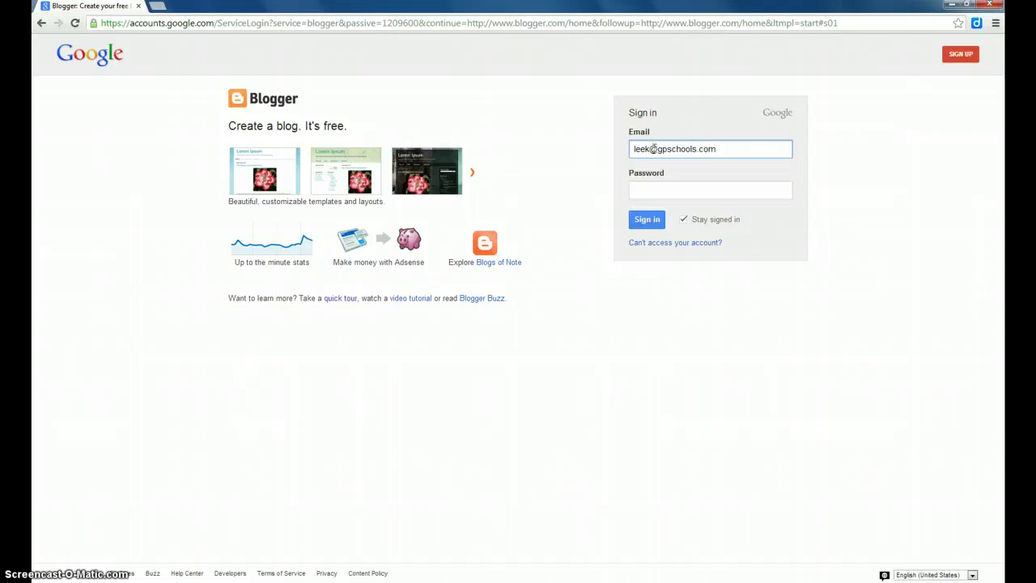
key(Tab)
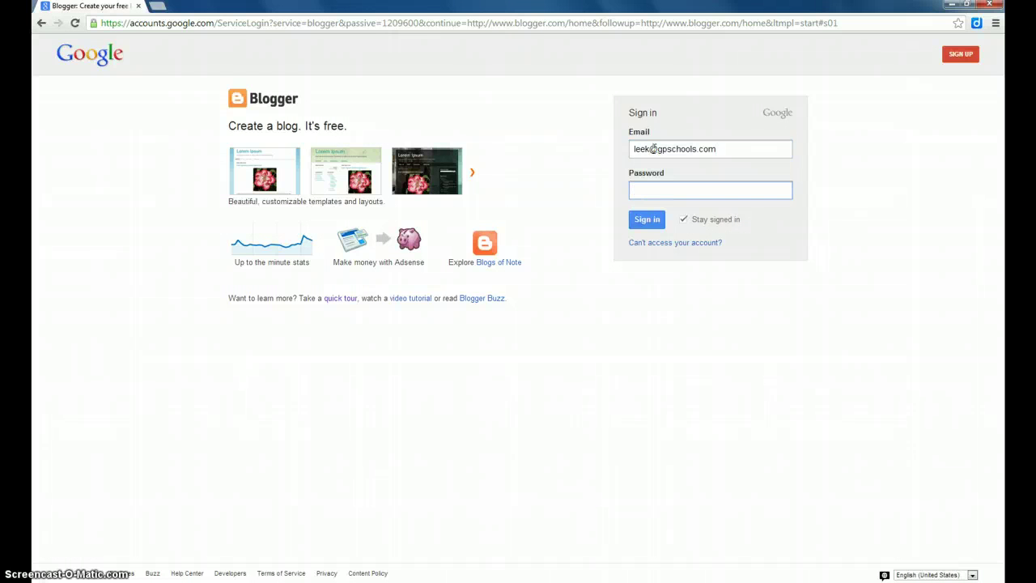
text(**********)
key(Return)
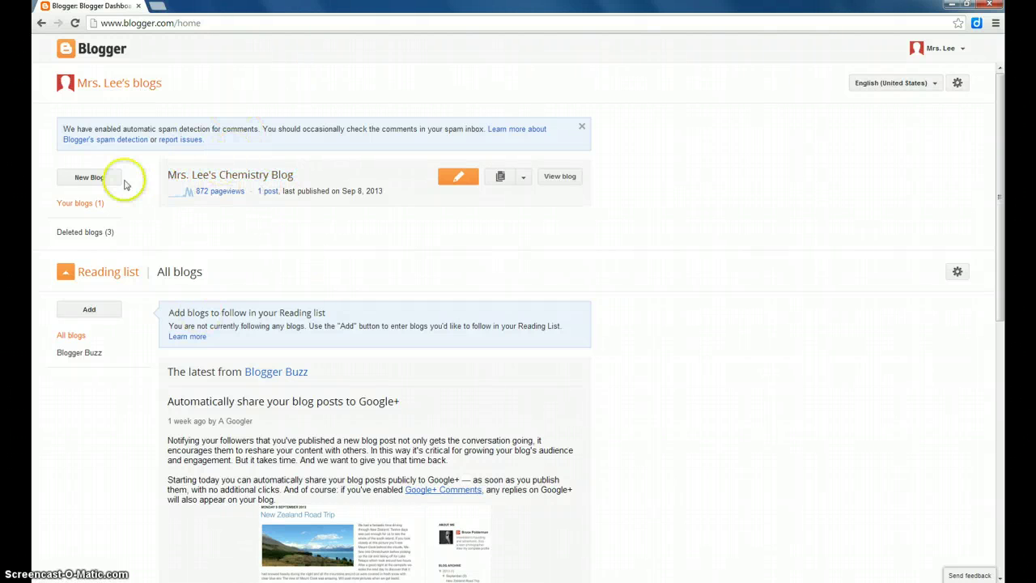
Open the Create a new blog dialog from the New Blog button.
click(88, 180)
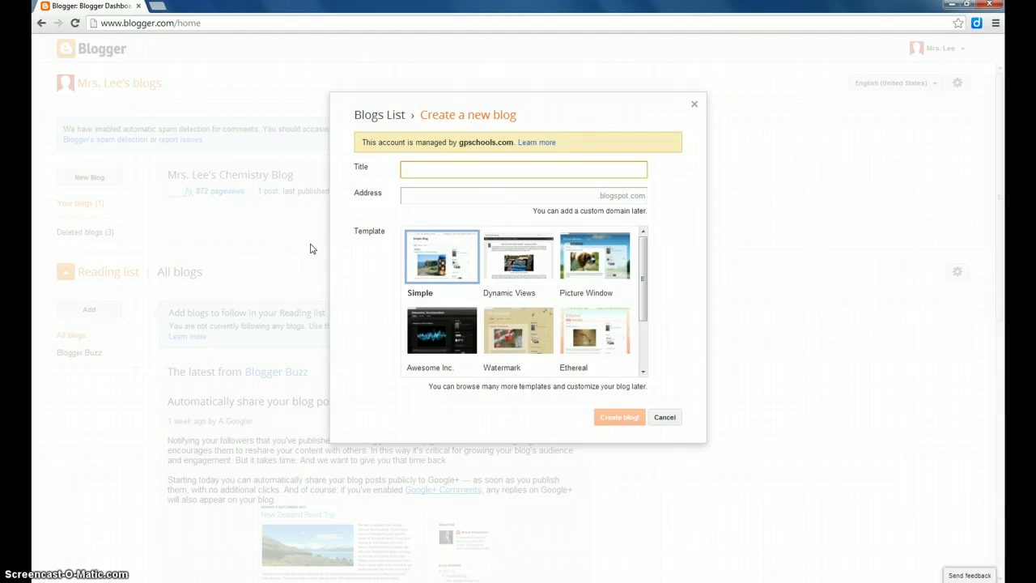
Enter 'Mrs. Lee's Science Blog' in the Title field.
text(Mrs. Lee's Science Blog)
Enter leechemistry as the address, then append 2 so leechemistry2.blogspot.com is available.
key(Tab)
text(lee)
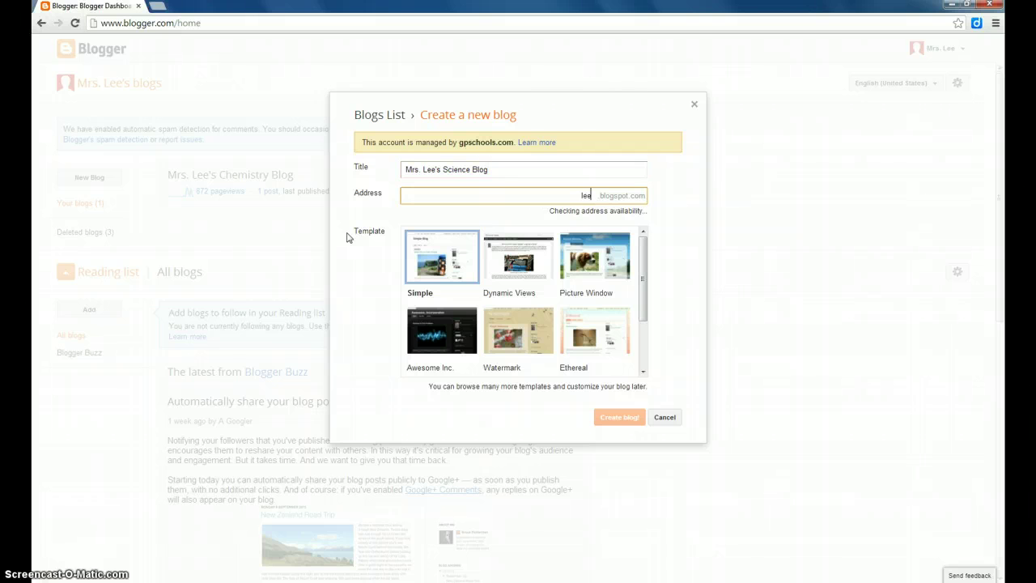
text(chemis)
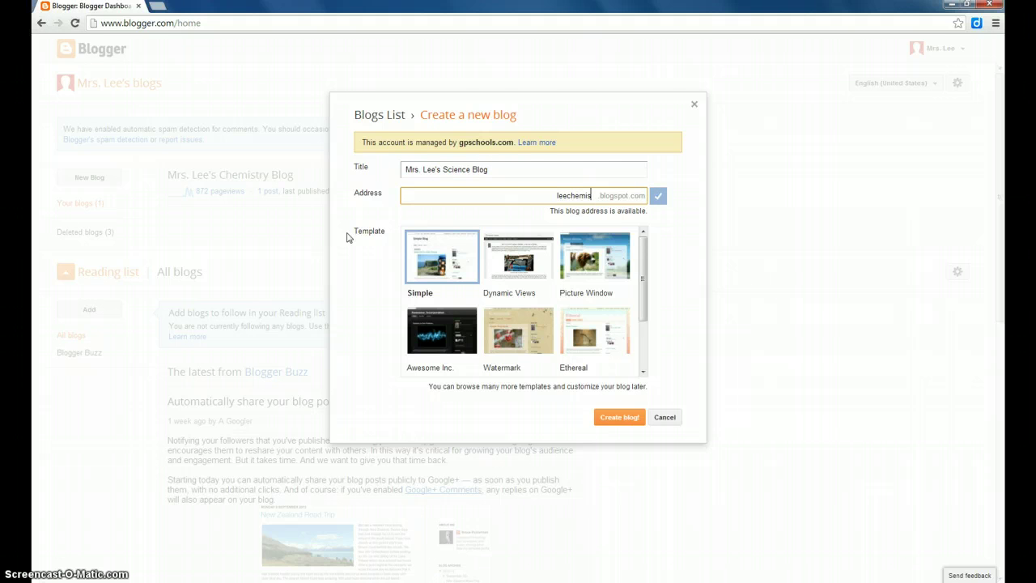
text(try)
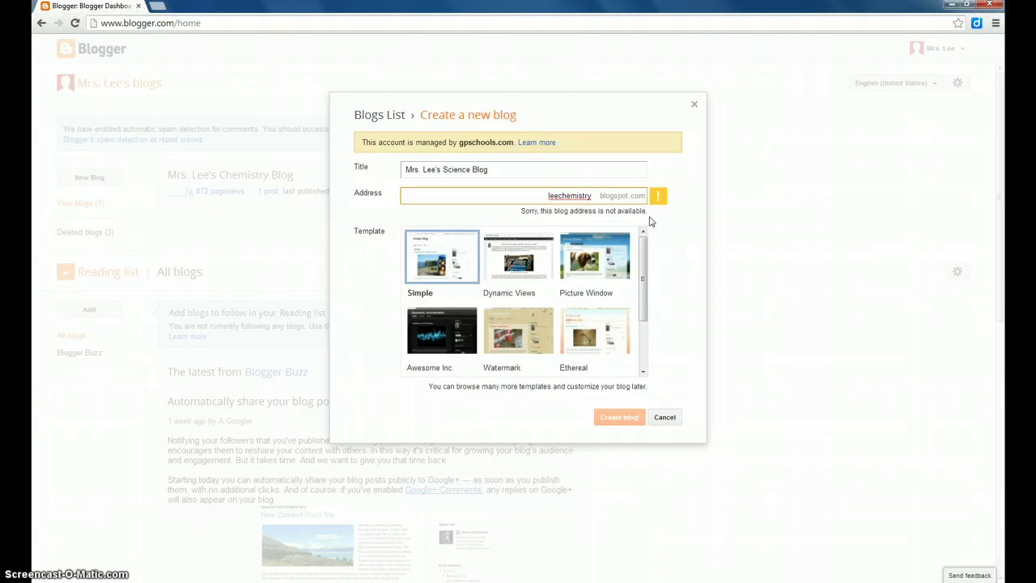
text(2)
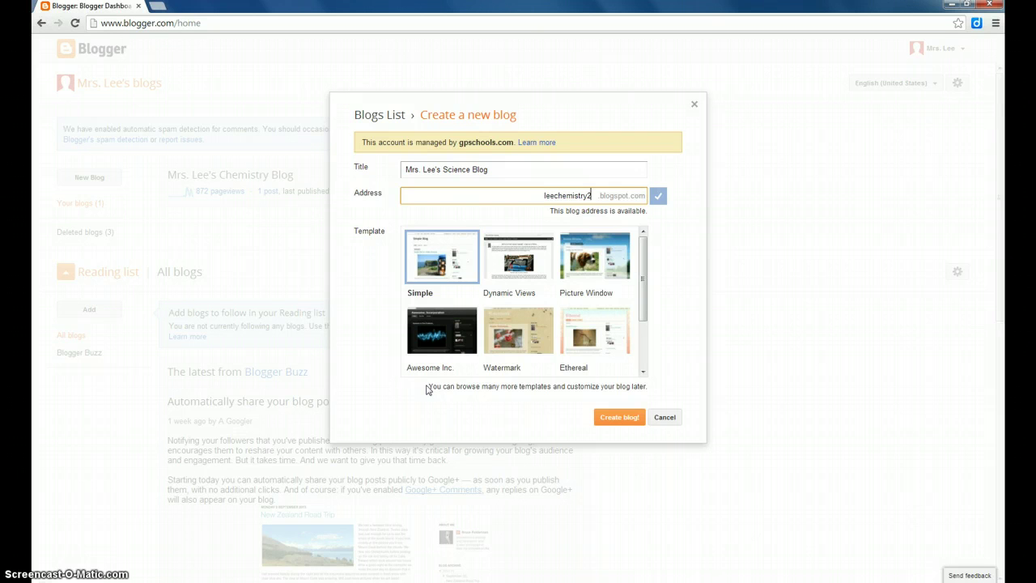
Choose the Picture Window template and create the blog.
click(589, 270)
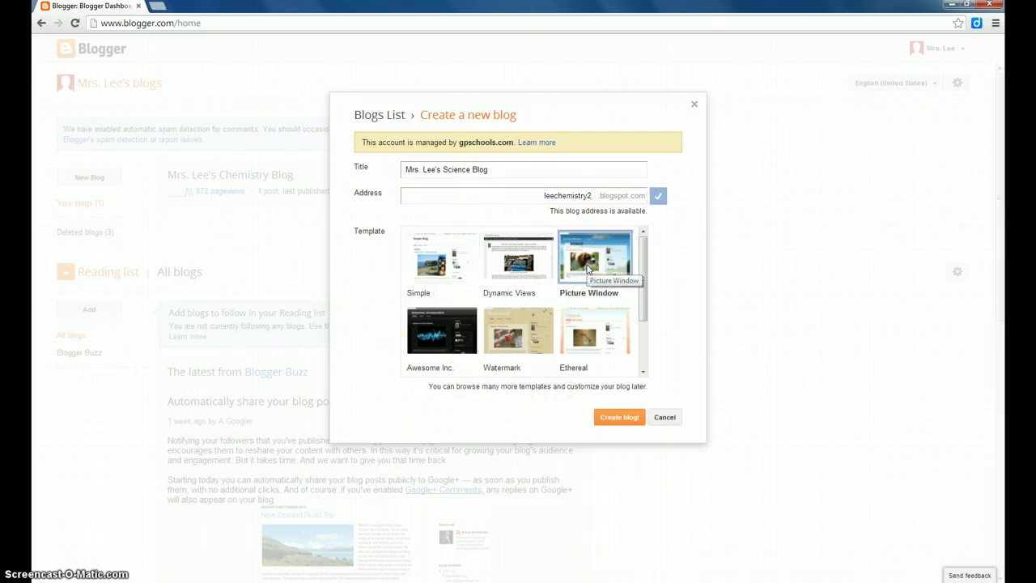
drag(642, 266, 639, 385)
click(618, 418)
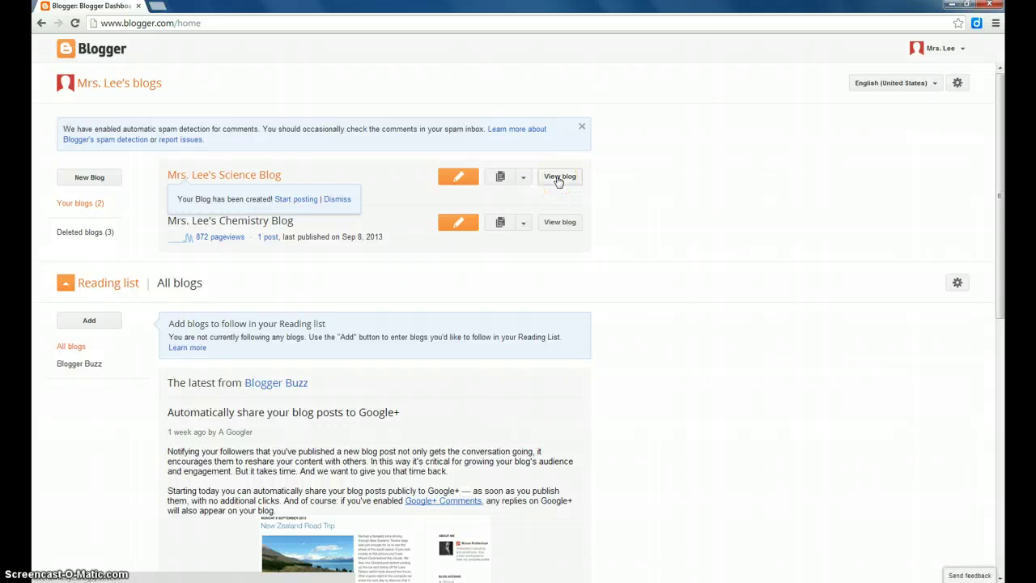
View the new blog live, then return to the dashboard and open its Overview page.
click(559, 178)
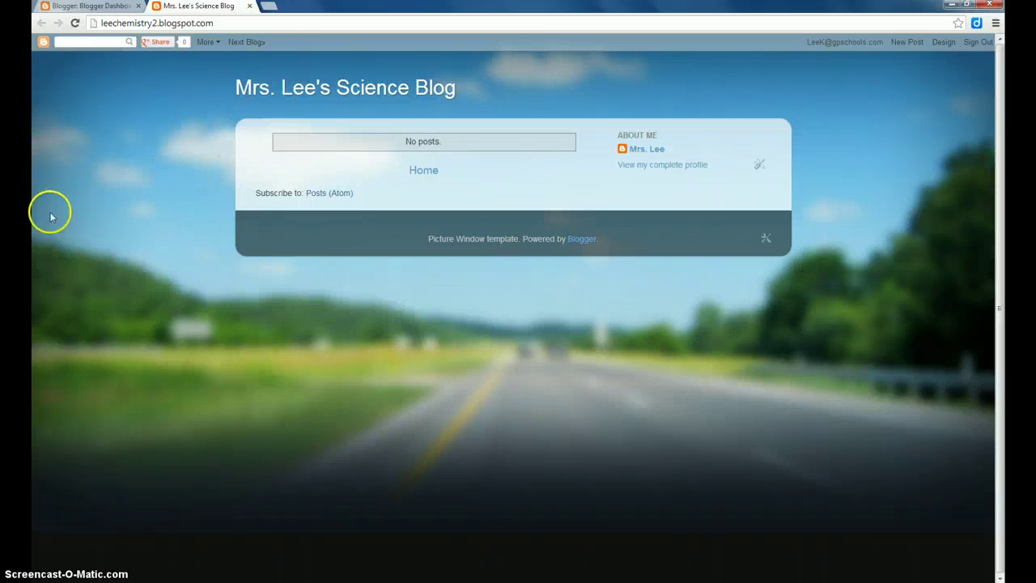
click(93, 6)
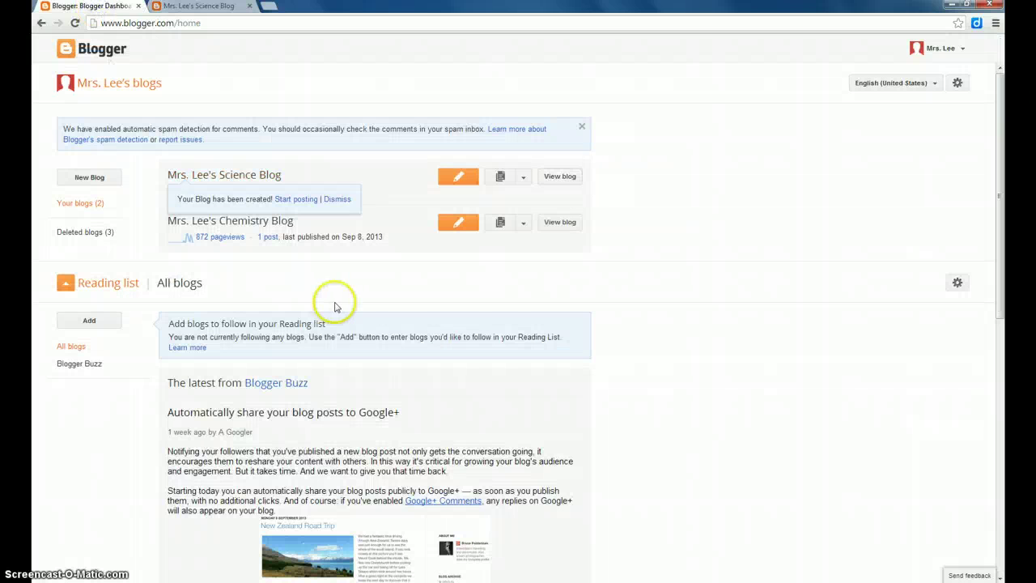
click(224, 176)
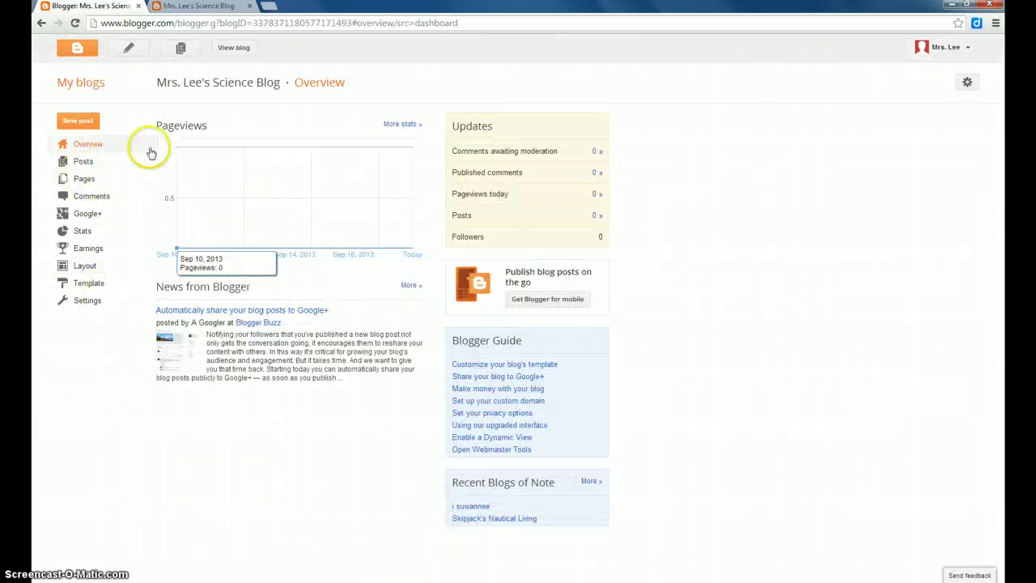
Preview the green Watermark template and apply it to the blog.
click(91, 285)
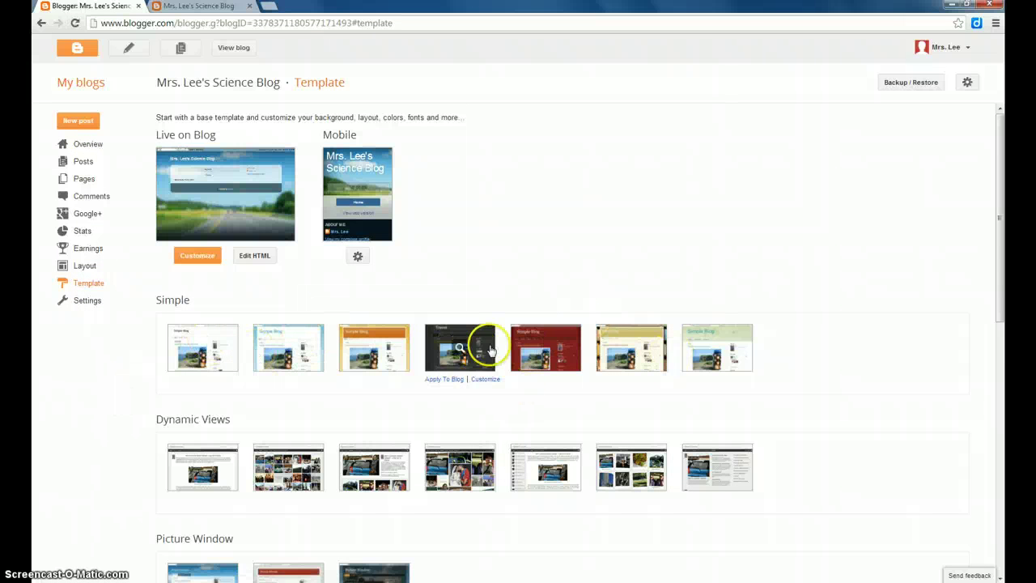
scroll(498, 346, down, 1)
scroll(497, 346, down, 5)
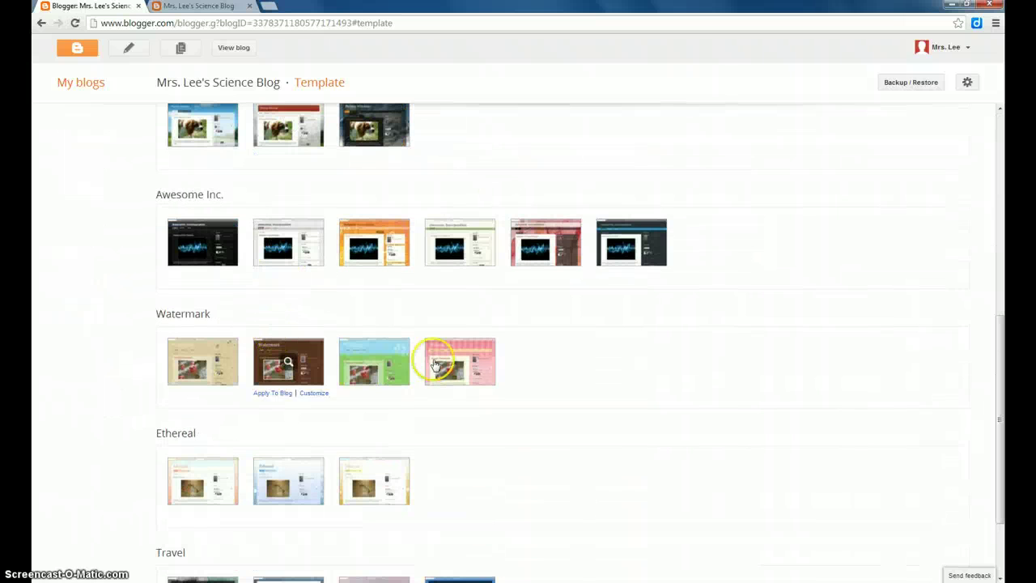
scroll(379, 333, down, 1)
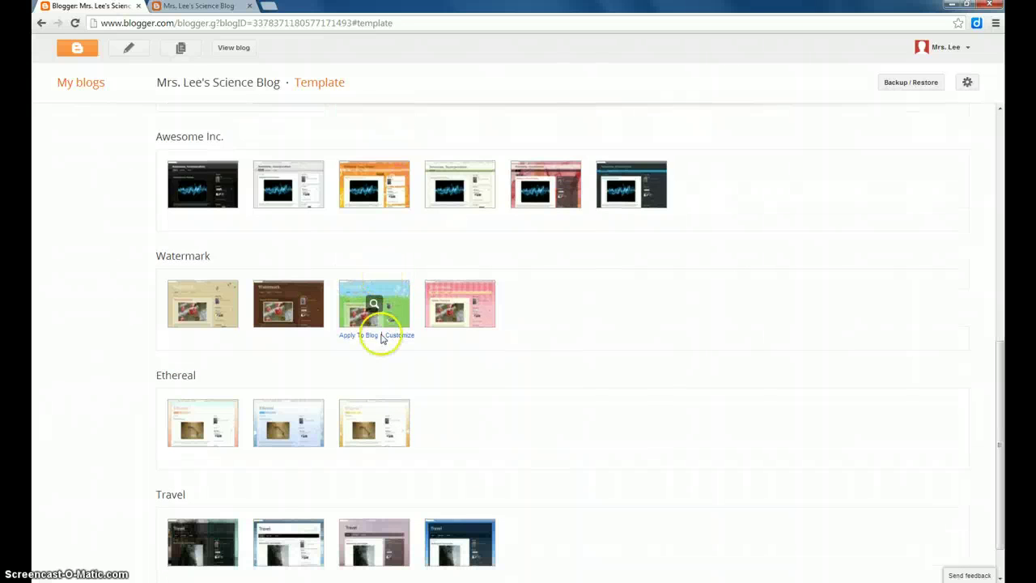
click(352, 300)
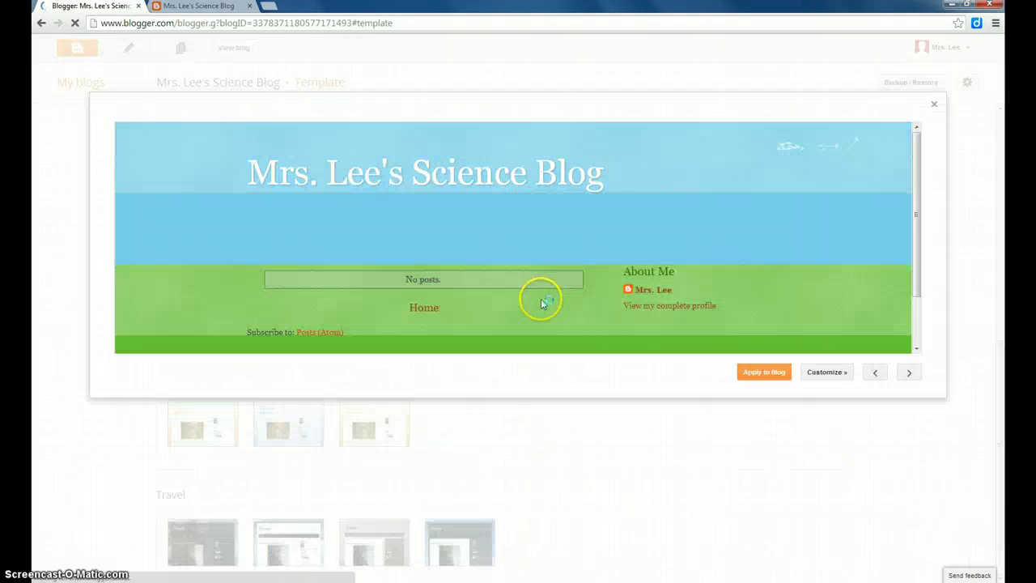
click(764, 374)
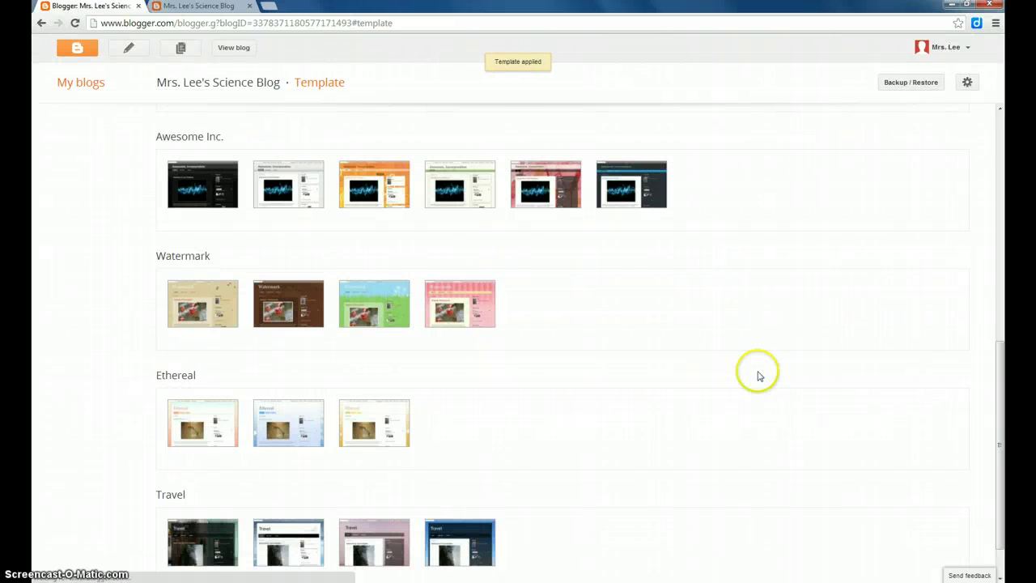
View the blog's new Watermark design, close both blog tabs, and return to the Blogger dashboard.
click(234, 47)
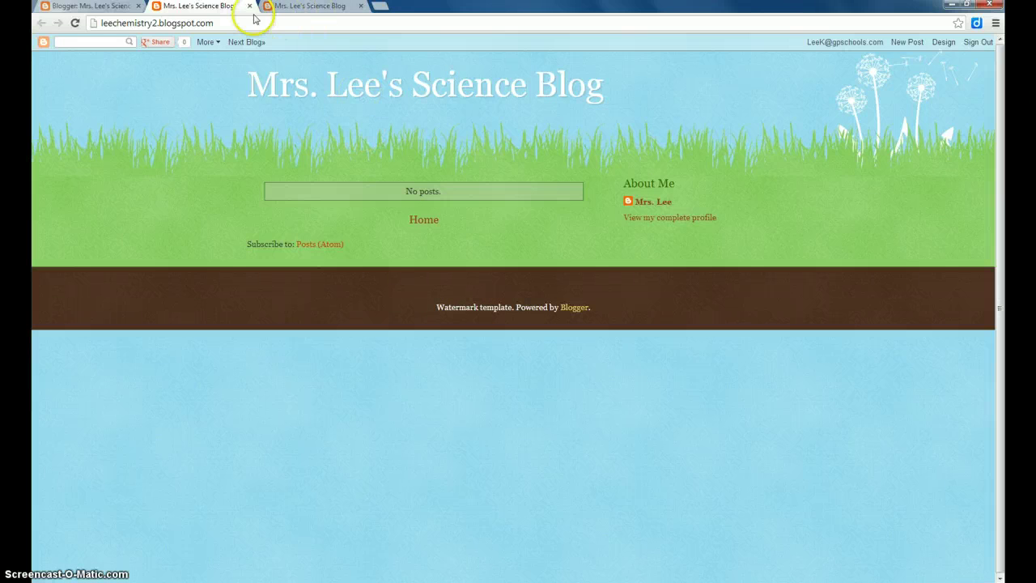
click(362, 6)
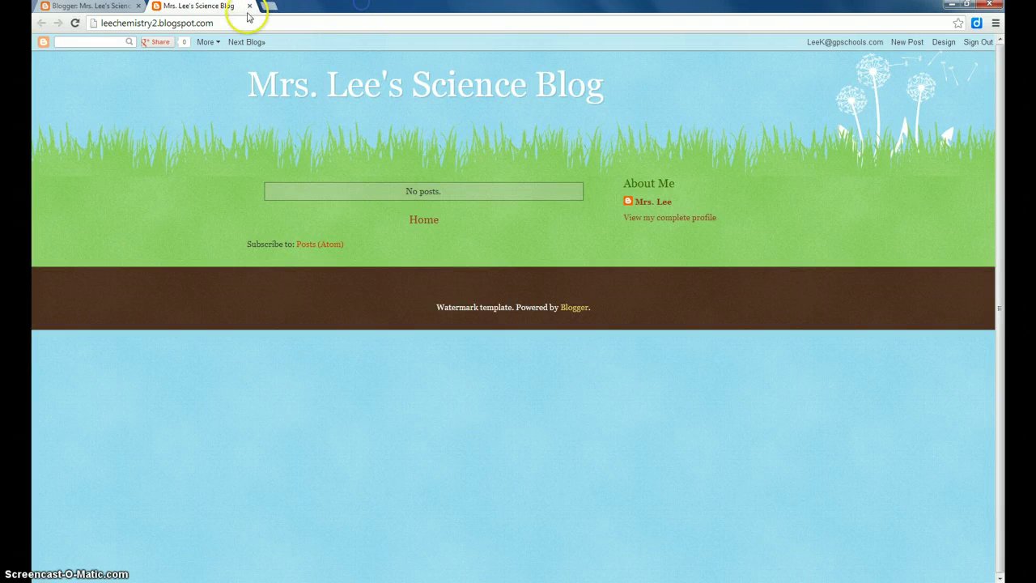
click(249, 7)
click(77, 48)
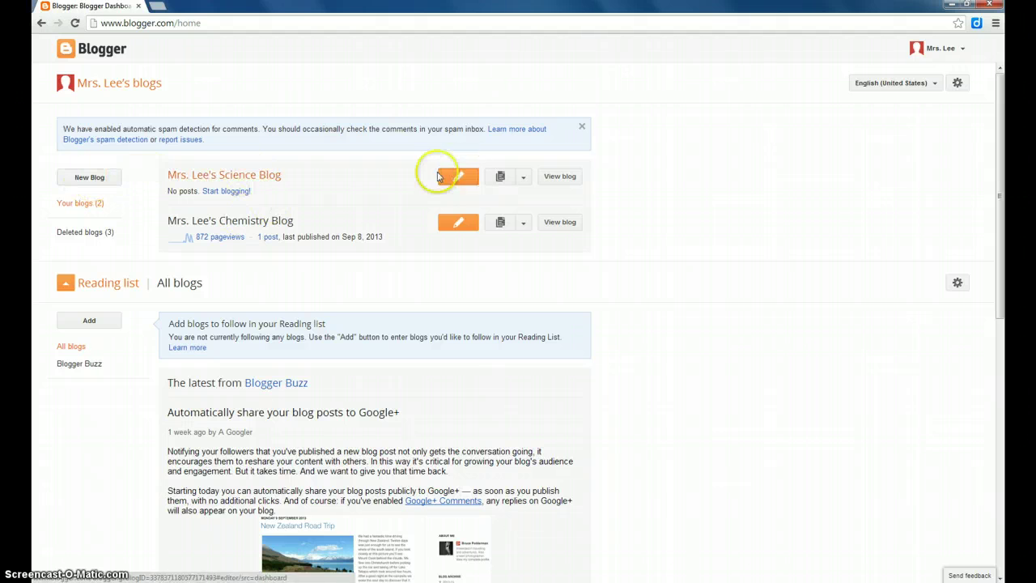
Open the Science Blog live and copy its leechemistry2.blogspot.com address from the address bar.
click(557, 175)
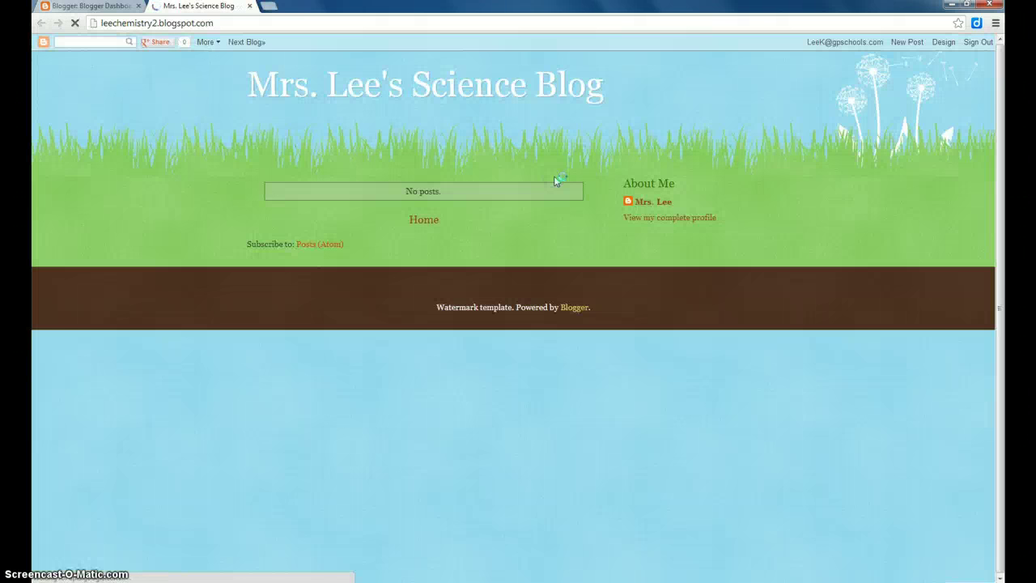
click(212, 22)
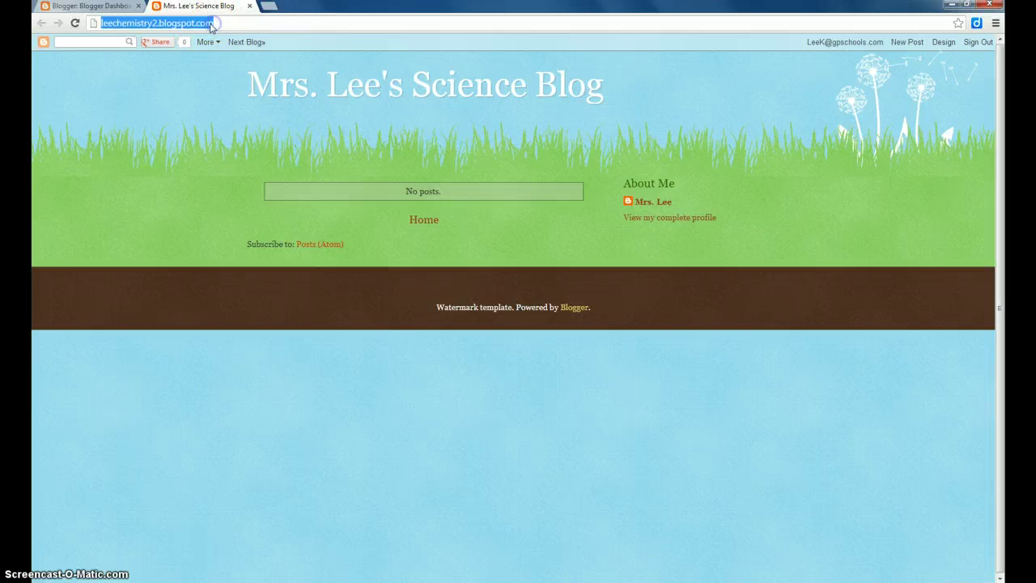
right_click(210, 25)
click(228, 48)
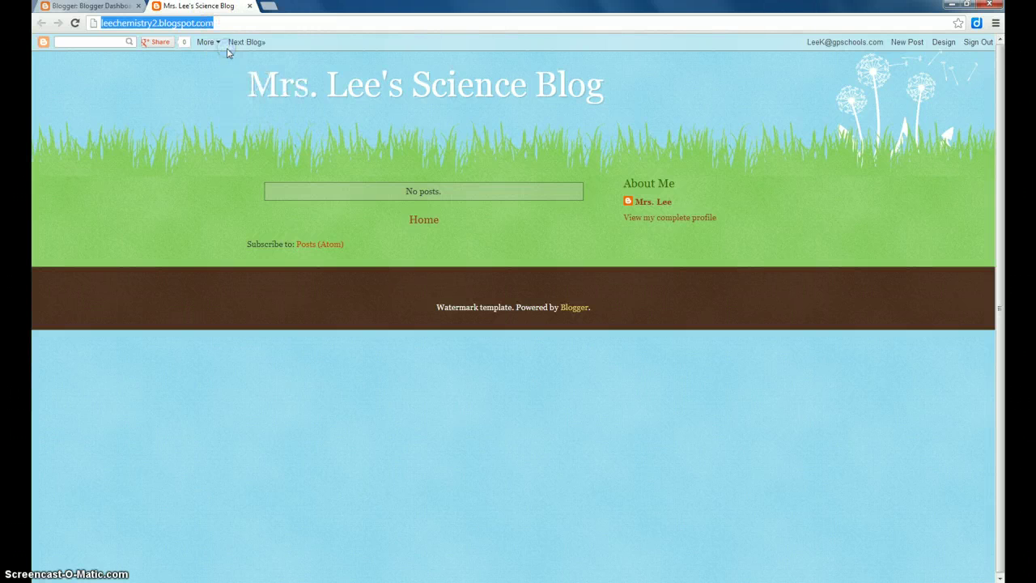